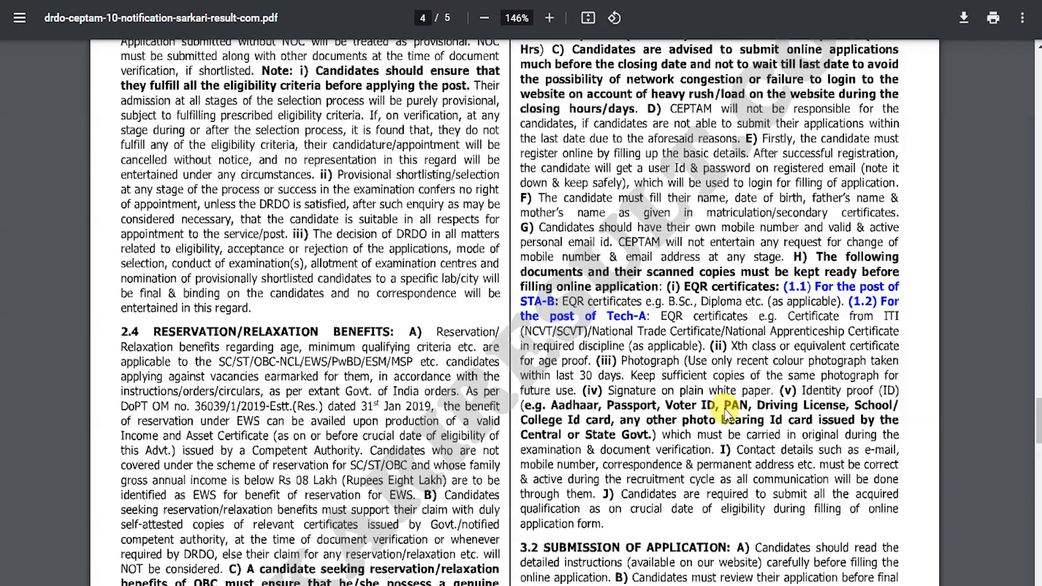
# - Review the required documents in the notification PDF and the allowed file sizes for each upload on the Documents page
pyautogui.scroll(4, 725, 409)
pyautogui.moveTo(659, 585); pyautogui.dragTo(790, 585)
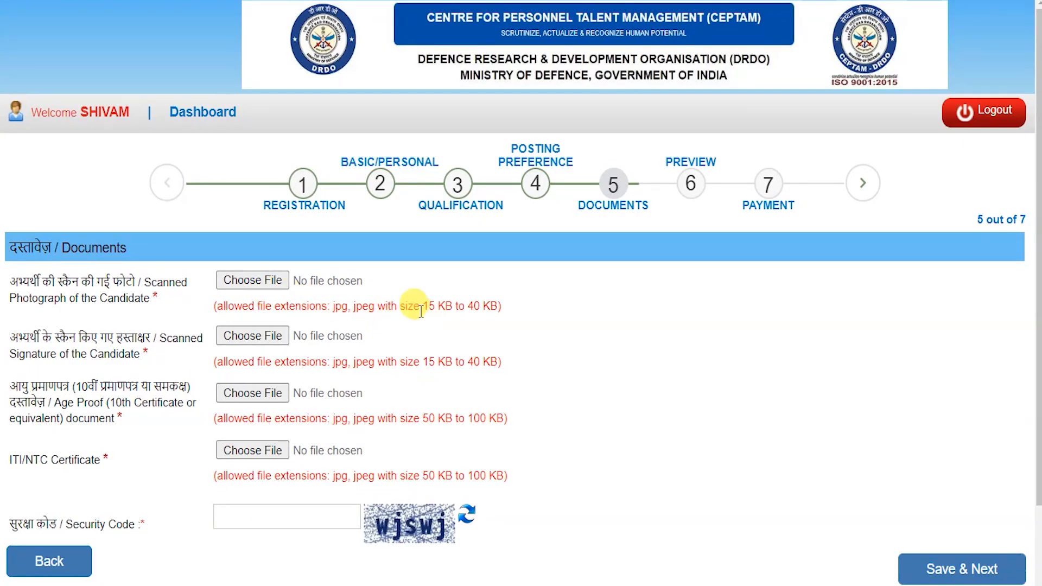
pyautogui.moveTo(424, 306); pyautogui.dragTo(490, 307)
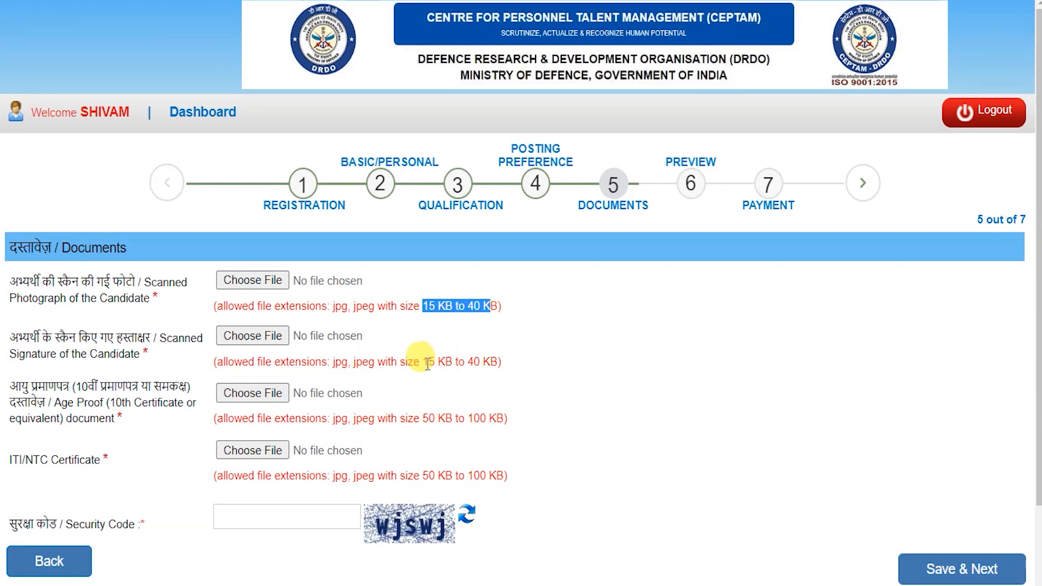
pyautogui.moveTo(424, 362); pyautogui.dragTo(491, 362)
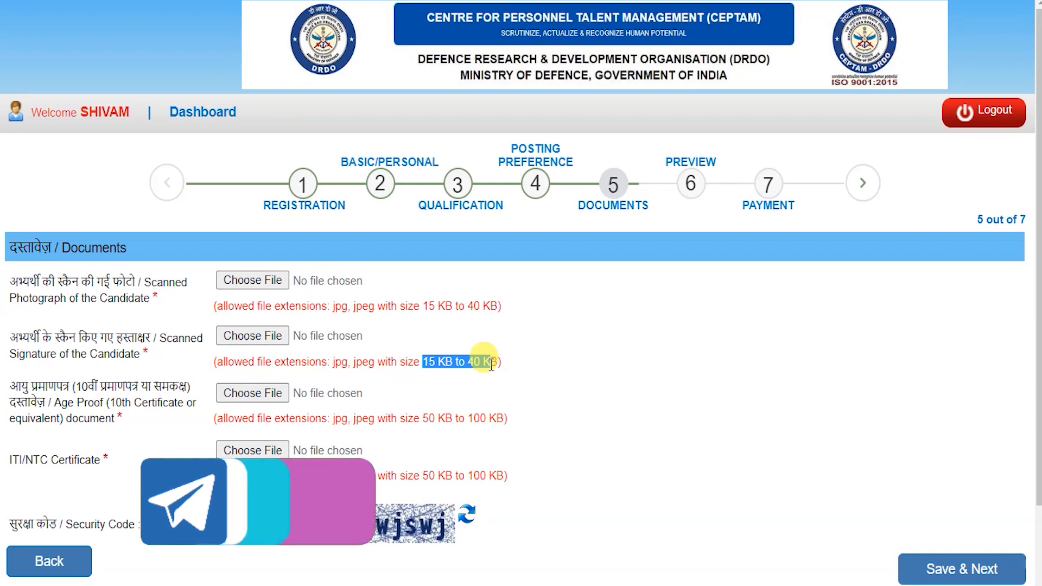
pyautogui.moveTo(424, 418); pyautogui.dragTo(498, 419)
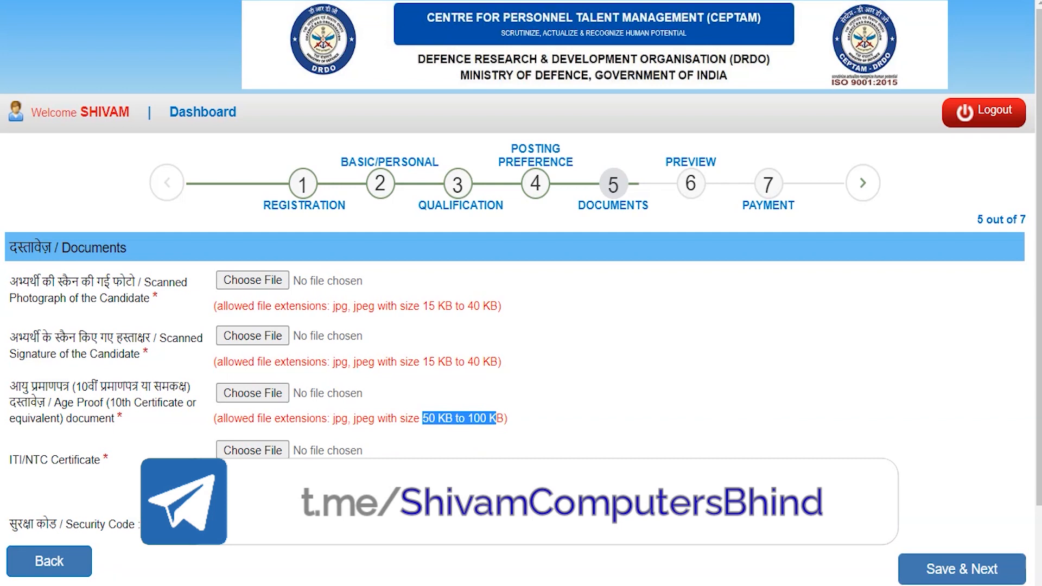
pyautogui.click(419, 460)
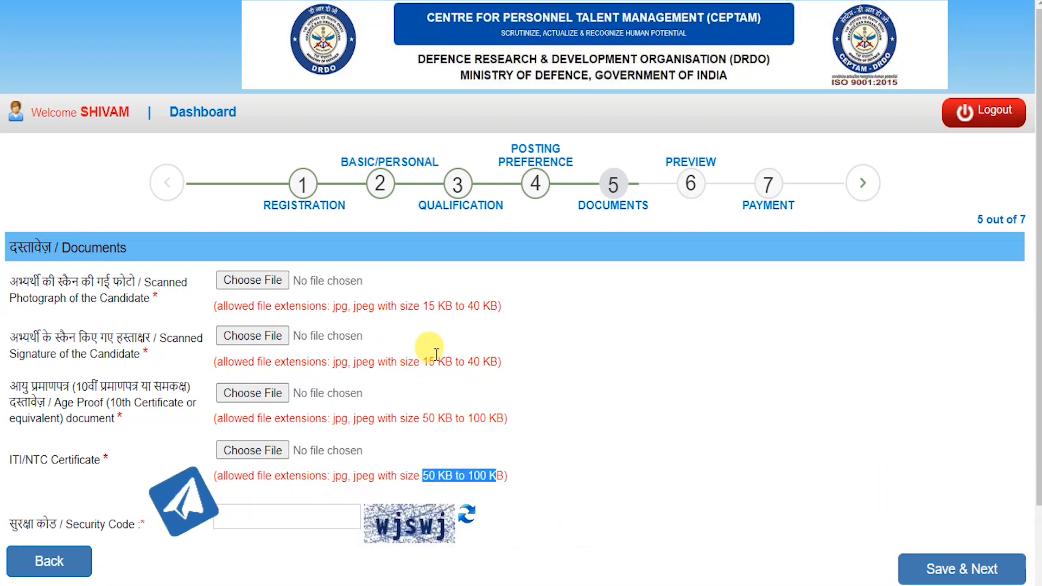
# - Start choosing the candidate's scanned photograph and load 4501.jpg from the Pictures folder into RIOT
pyautogui.click(265, 279)
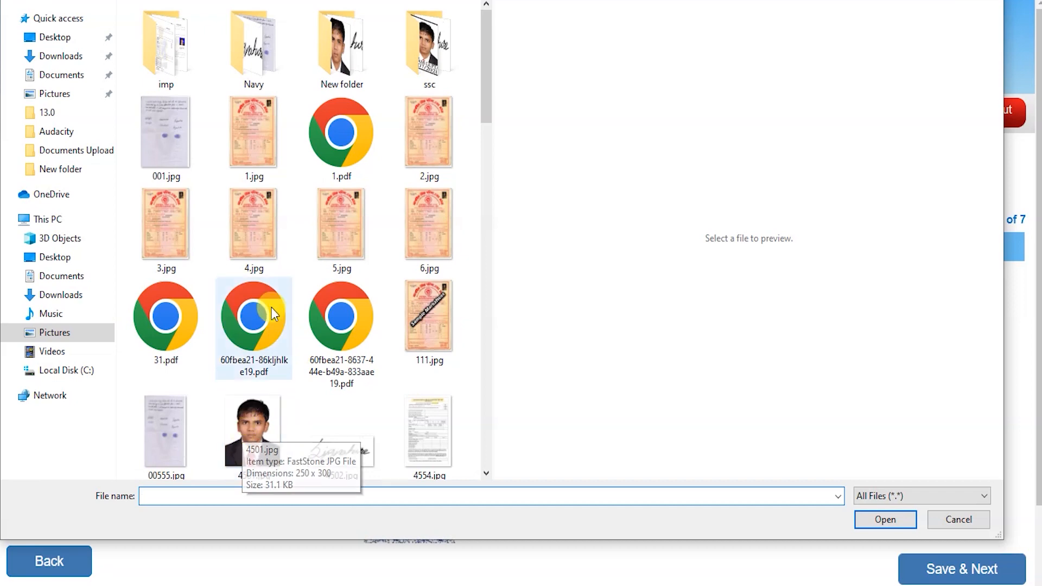
pyautogui.moveTo(383, 0); pyautogui.dragTo(411, 1)
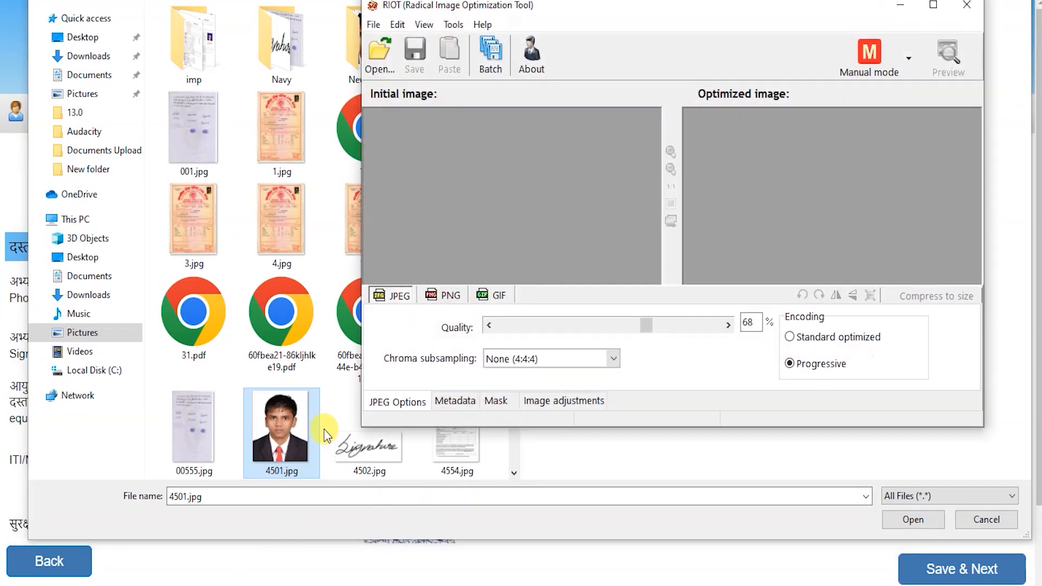
pyautogui.moveTo(543, 5); pyautogui.dragTo(609, 37)
pyautogui.moveTo(281, 429); pyautogui.dragTo(615, 219)
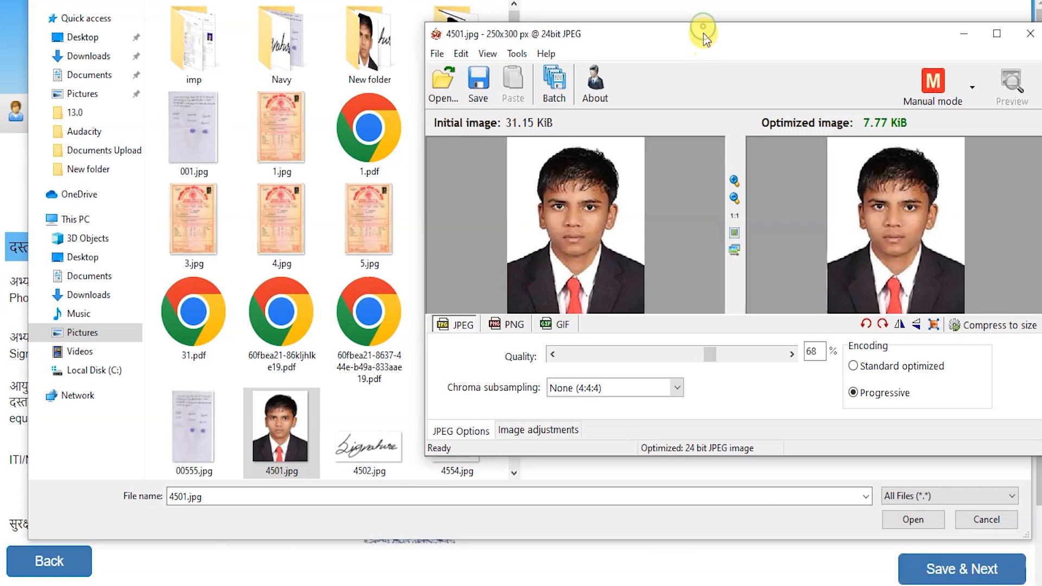
pyautogui.moveTo(703, 33); pyautogui.dragTo(569, 22)
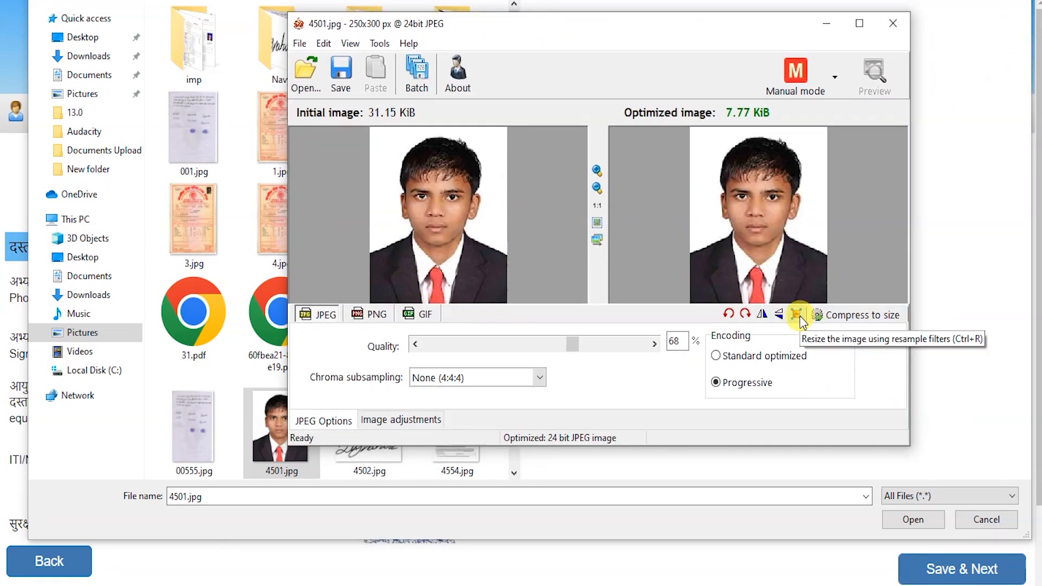
# - Keep the photo at 250 × 300 pixels and save it over 4501.jpg at 98% JPEG quality
pyautogui.click(796, 316)
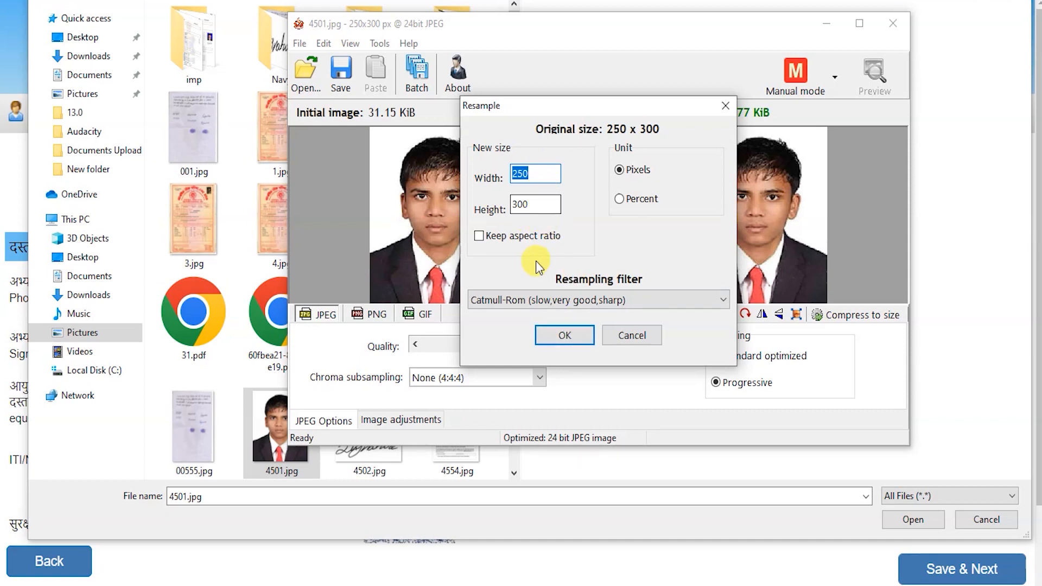
pyautogui.click(574, 342)
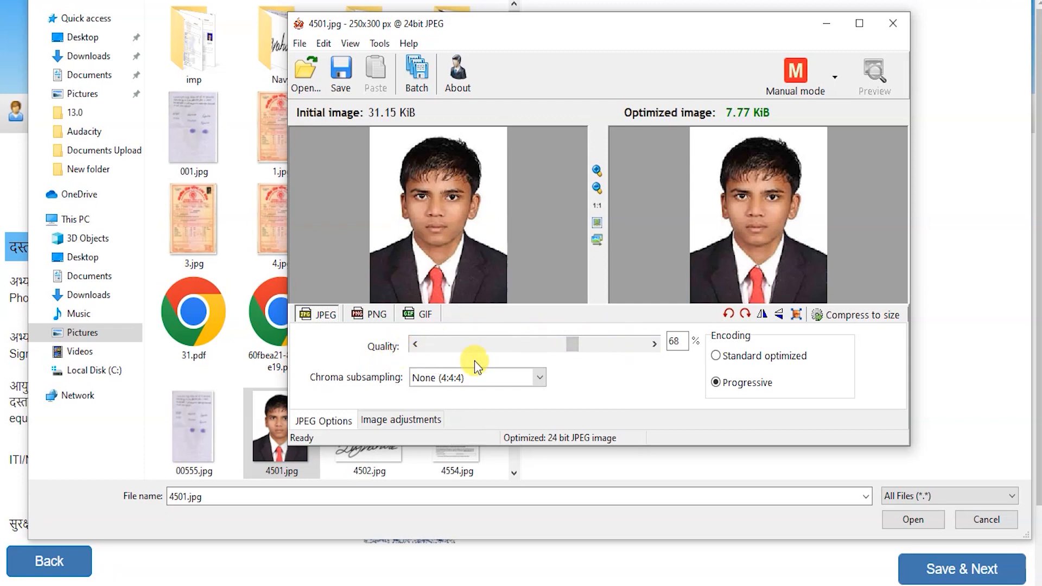
pyautogui.moveTo(568, 342); pyautogui.dragTo(646, 346)
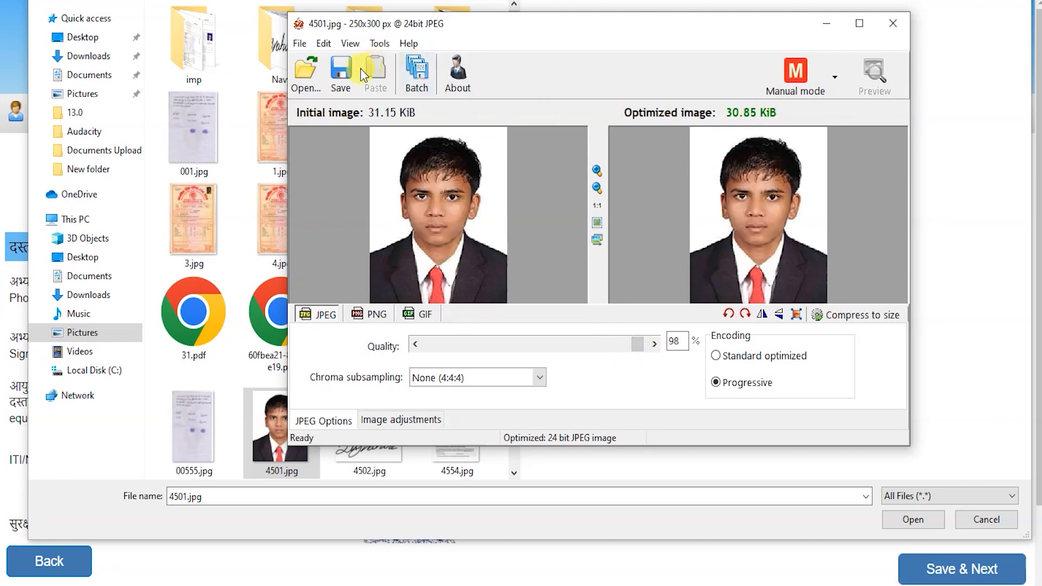
pyautogui.click(344, 80)
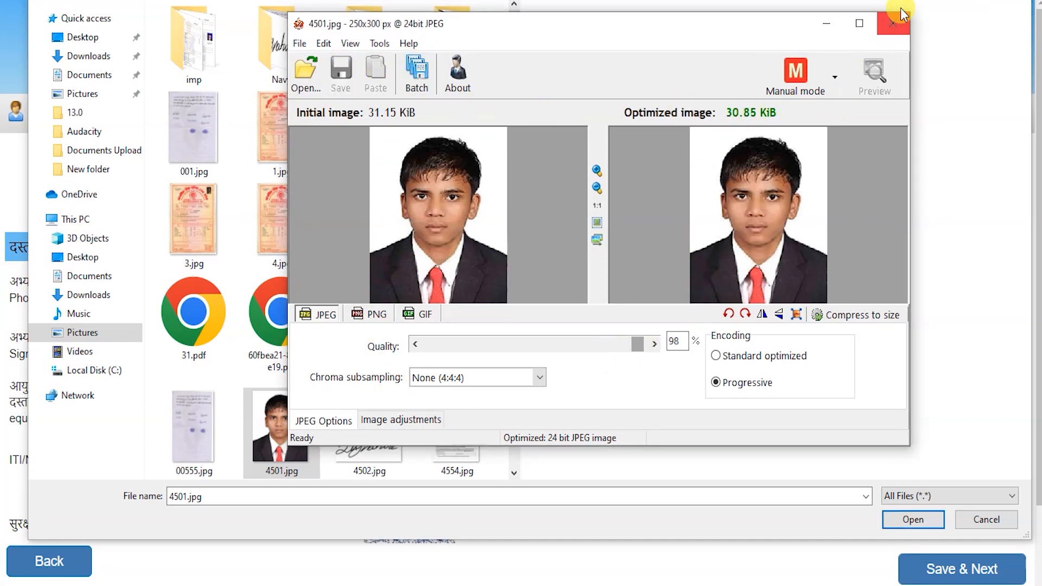
pyautogui.click(904, 29)
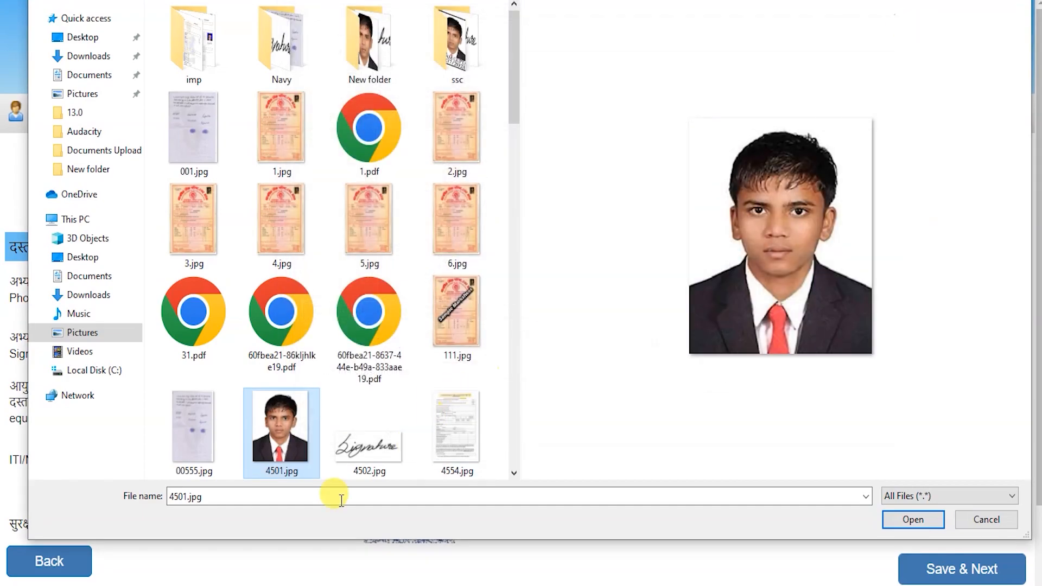
# - Upload 4501.jpg as the candidate's scanned photograph and accept its preview
pyautogui.doubleClick(291, 425)
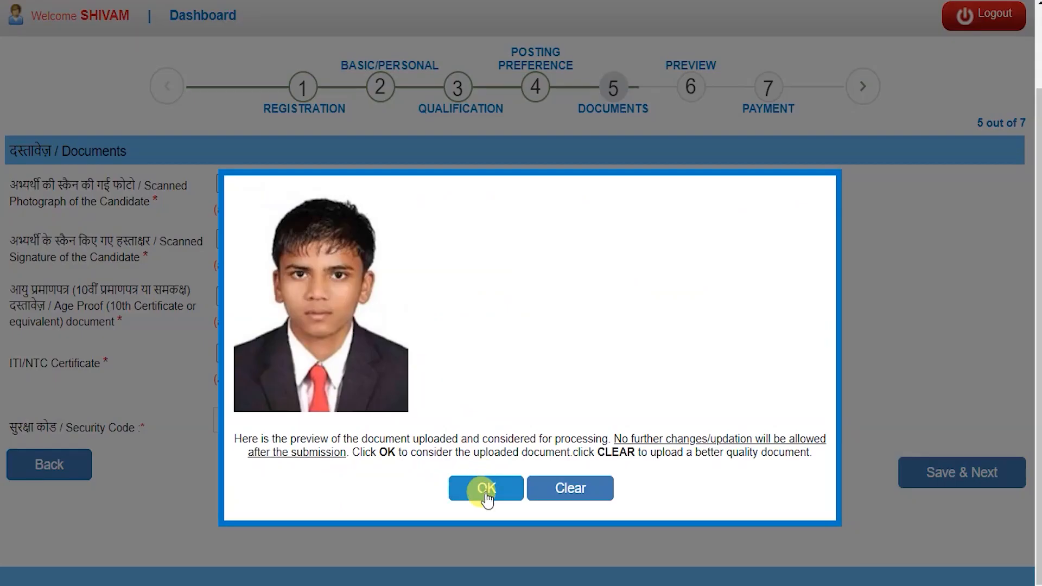
pyautogui.click(487, 492)
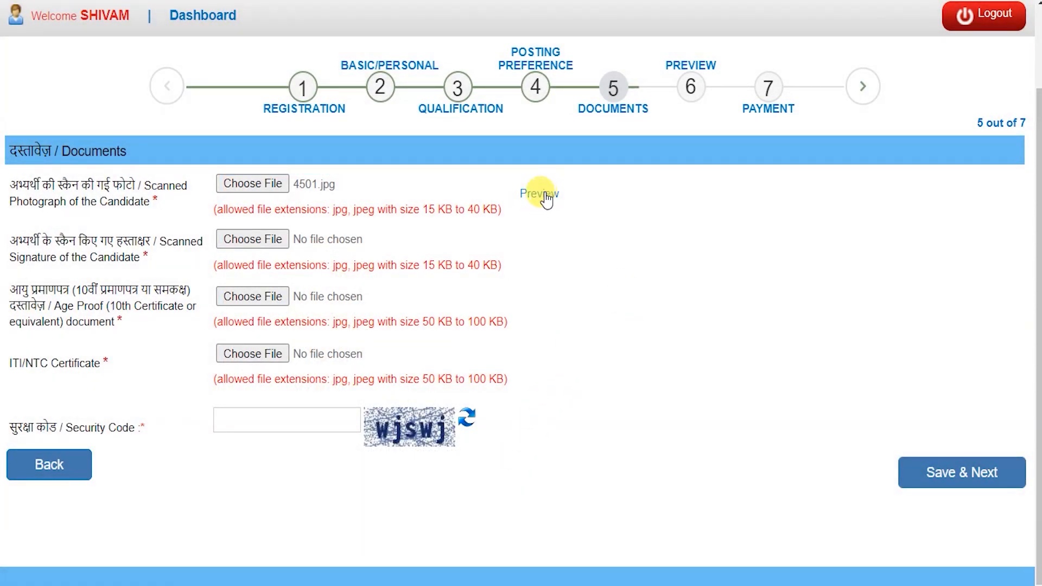
# - Start choosing the candidate's scanned signature and load 4502.jpg from the Pictures folder into RIOT
pyautogui.click(265, 241)
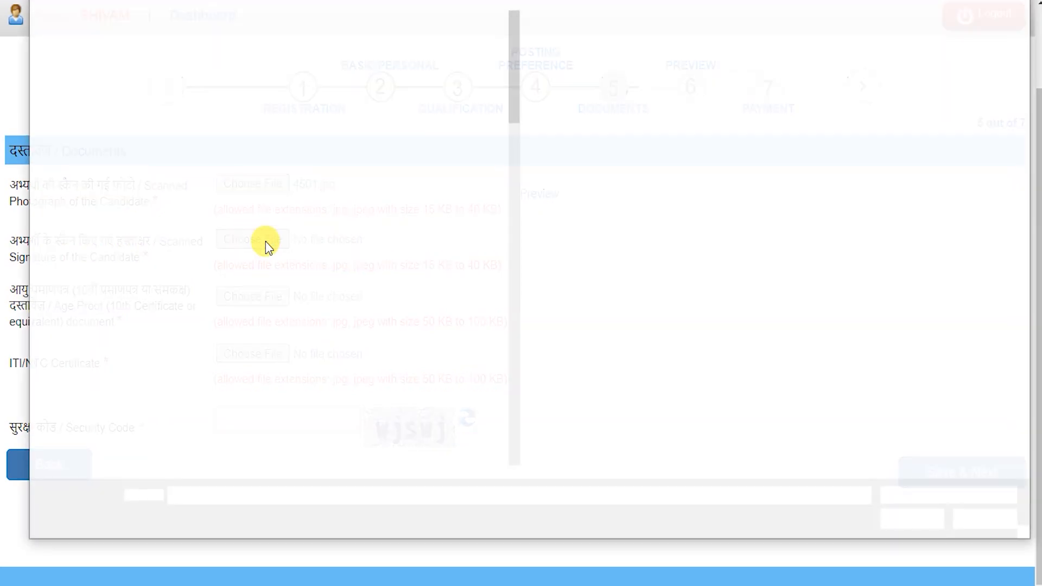
pyautogui.moveTo(475, 0); pyautogui.dragTo(496, 0)
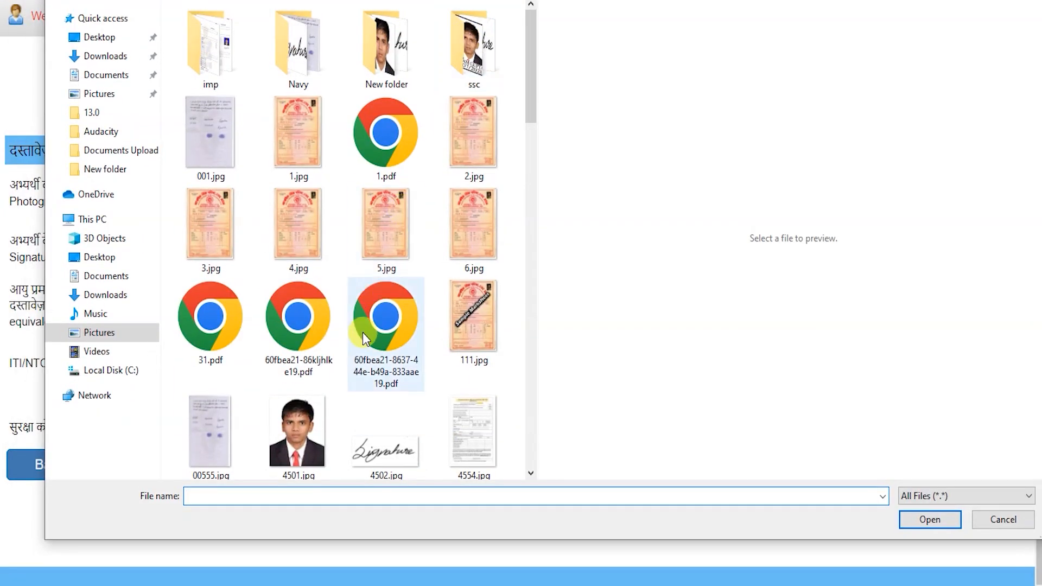
pyautogui.scroll(-3, 385, 354)
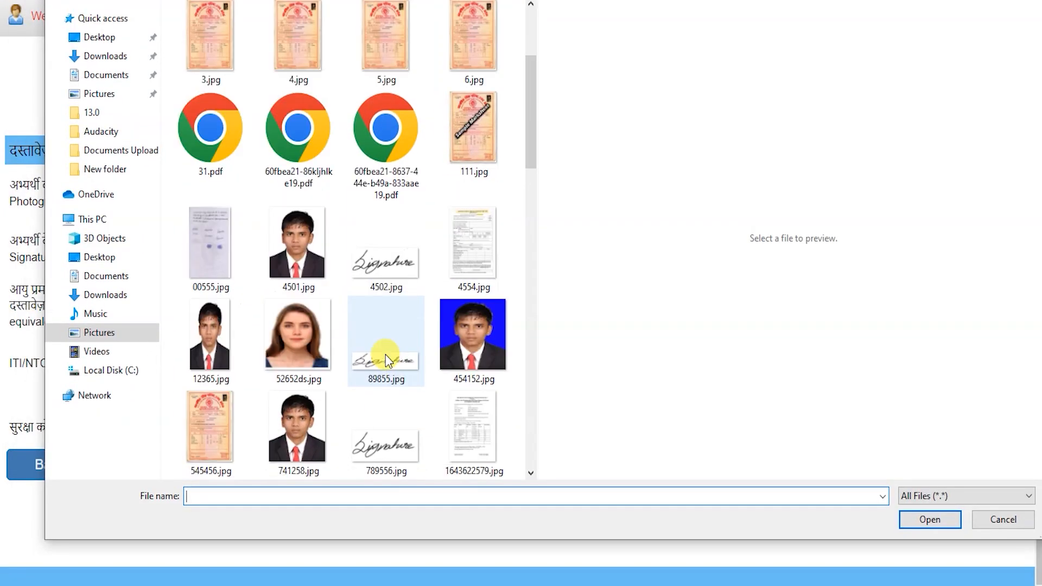
pyautogui.click(376, 265)
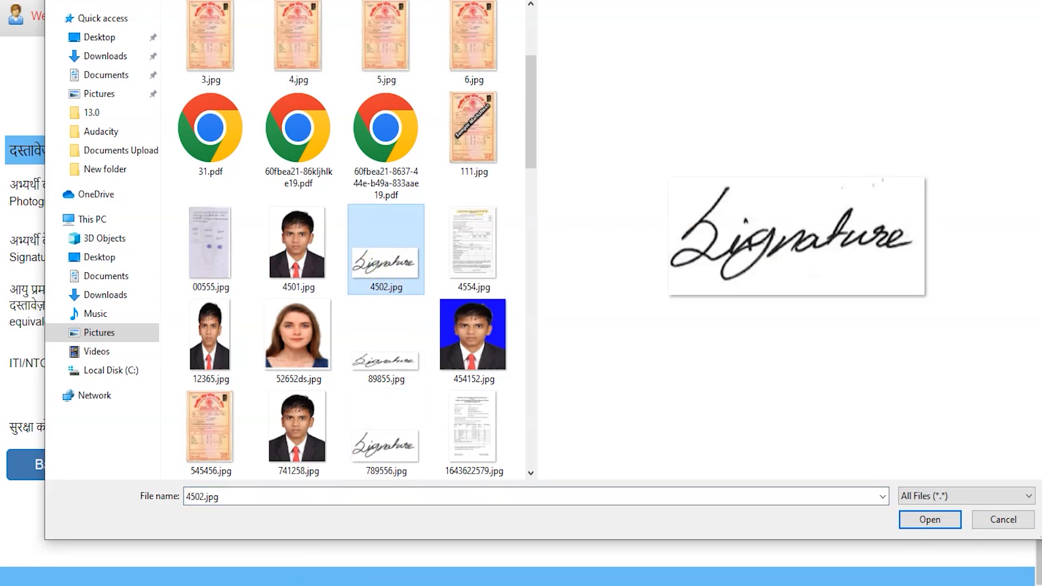
pyautogui.click(413, 584)
pyautogui.moveTo(446, 27); pyautogui.dragTo(591, 19)
pyautogui.moveTo(383, 255); pyautogui.dragTo(549, 199)
pyautogui.moveTo(677, 16); pyautogui.dragTo(488, 35)
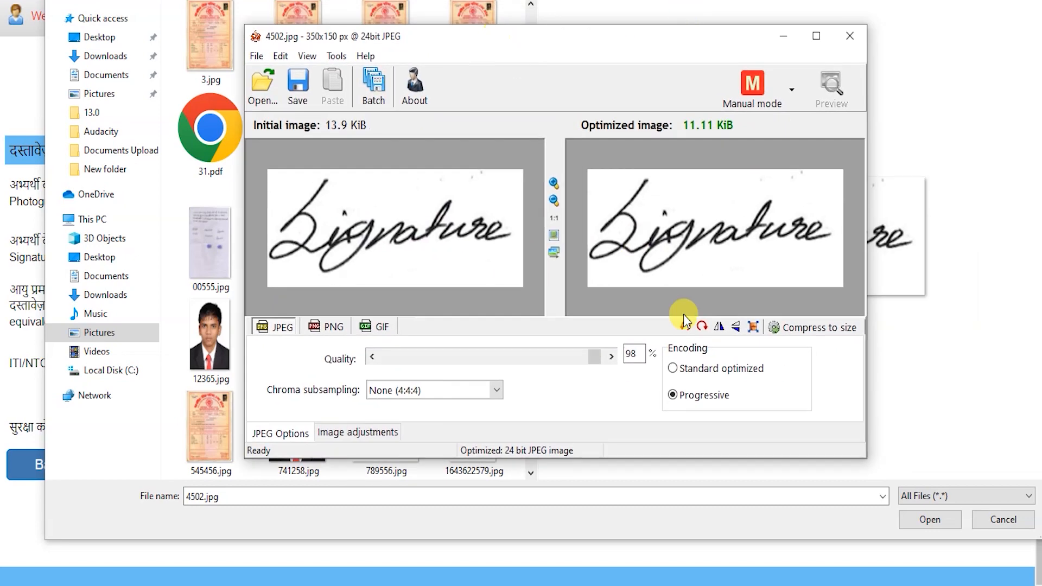
# - Try resampling the signature image to 450 × 200 pixels with JPEG quality at 100%
pyautogui.click(753, 327)
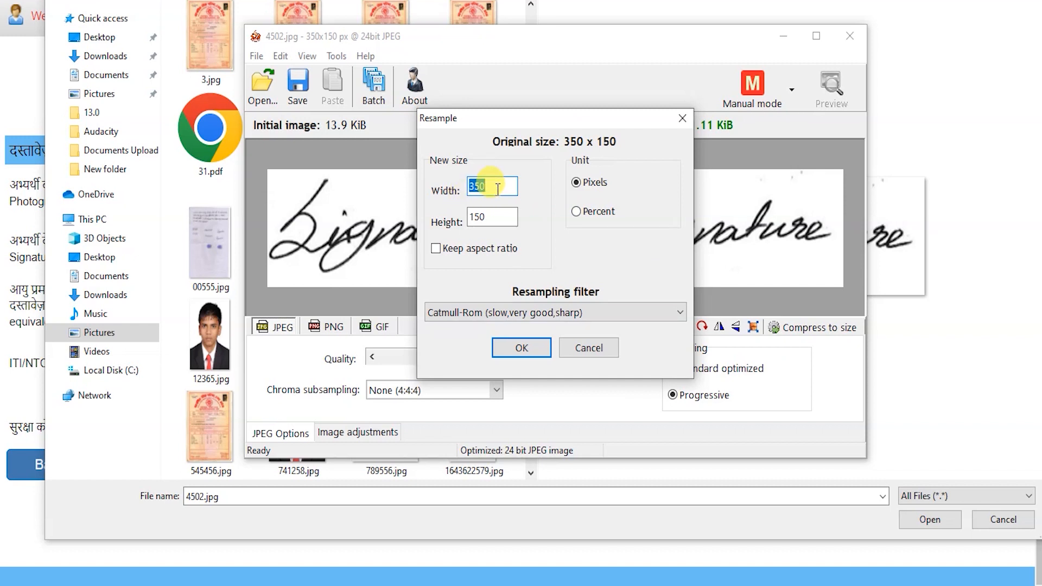
pyautogui.write('4')
pyautogui.press('Tab')
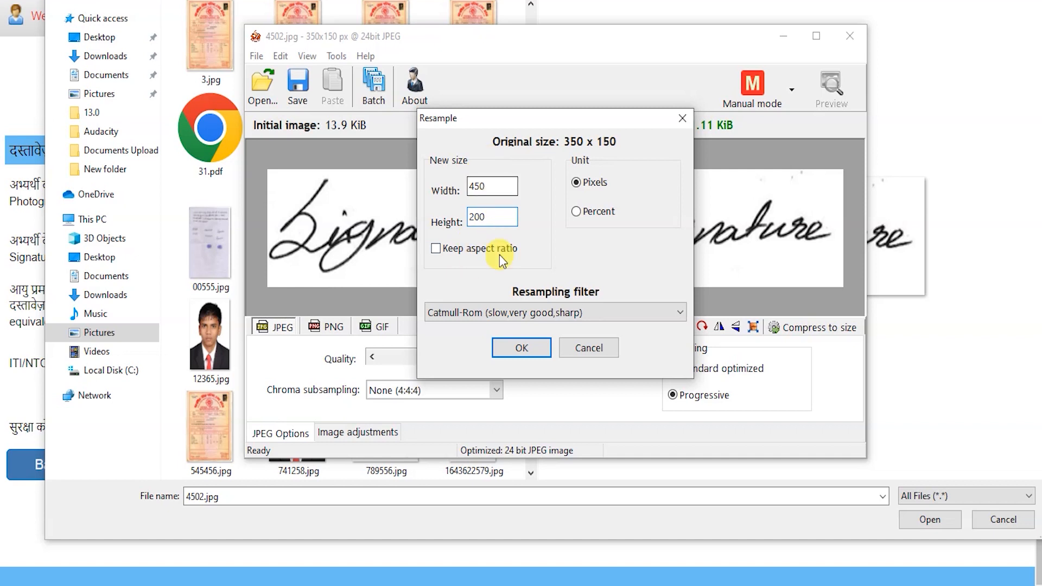
pyautogui.click(519, 350)
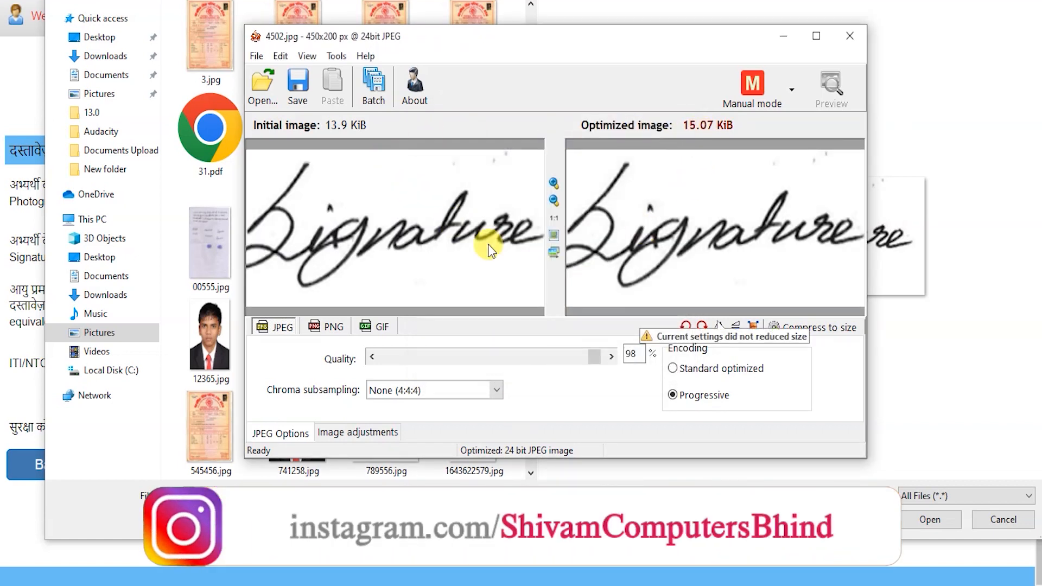
pyautogui.moveTo(599, 361); pyautogui.dragTo(619, 358)
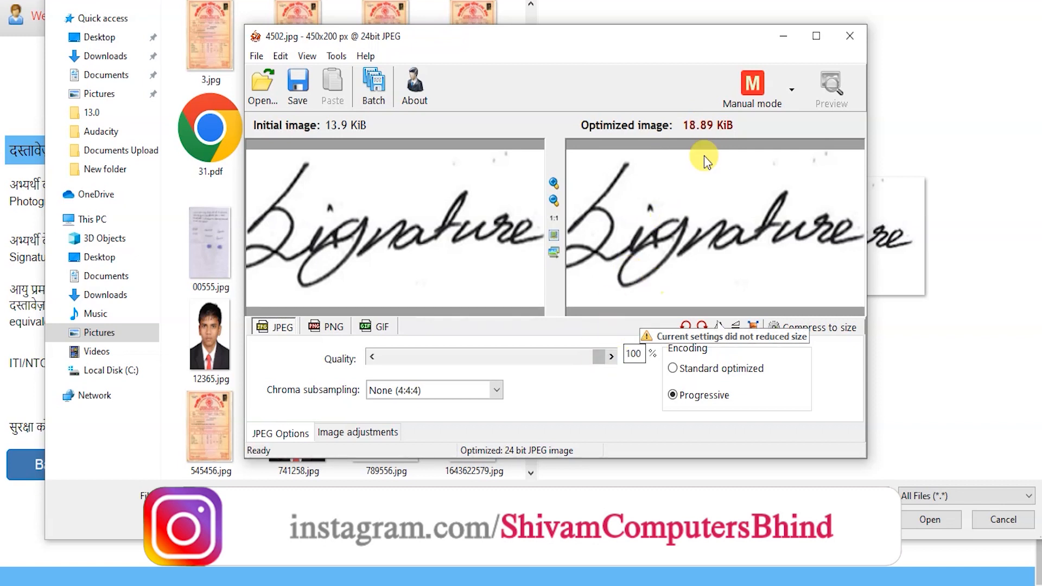
# - Resample the signature image to 550 pixels wide and 300 pixels high
pyautogui.click(754, 326)
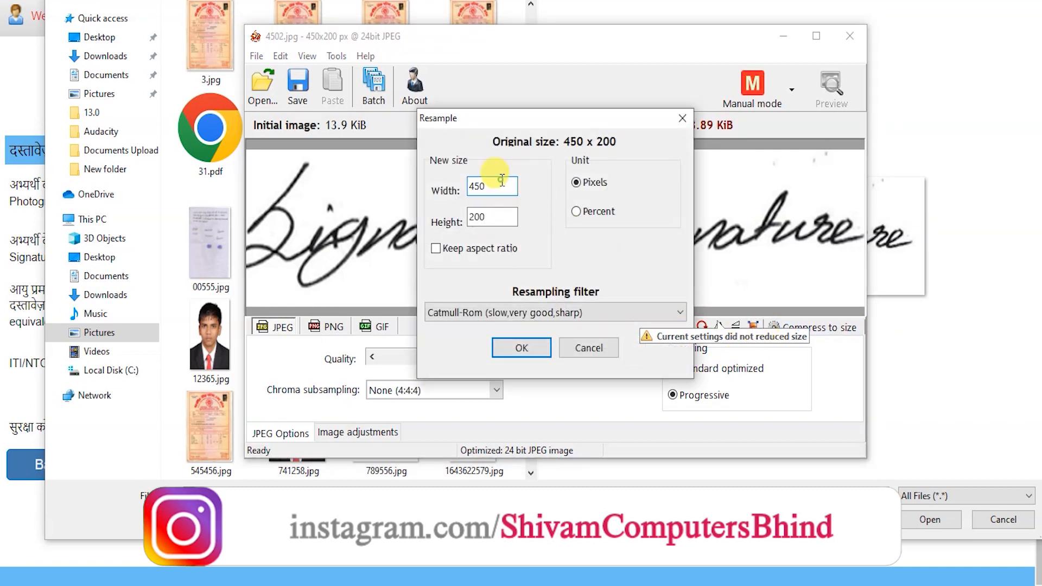
pyautogui.write('5')
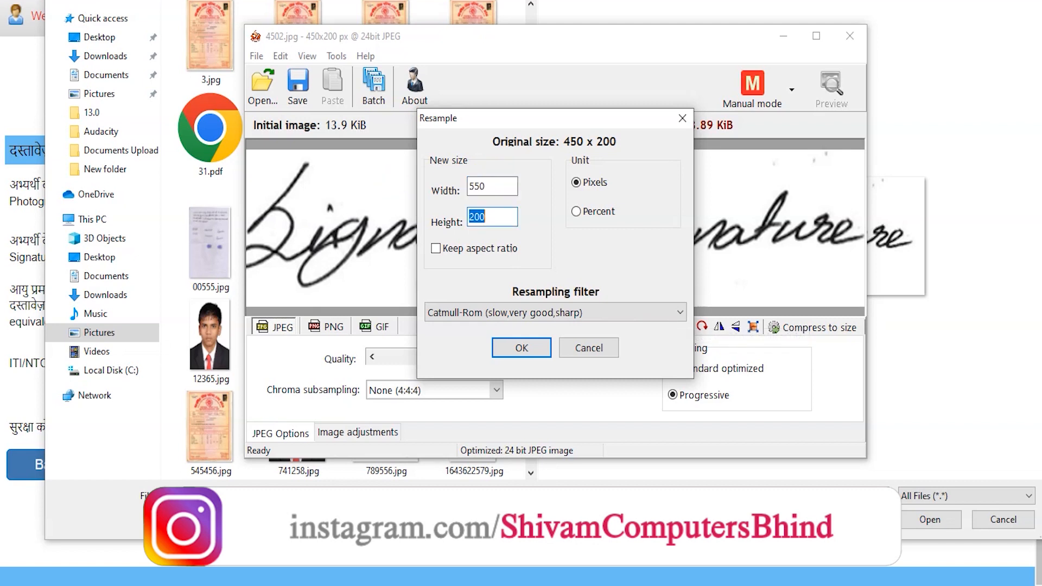
pyautogui.write('300')
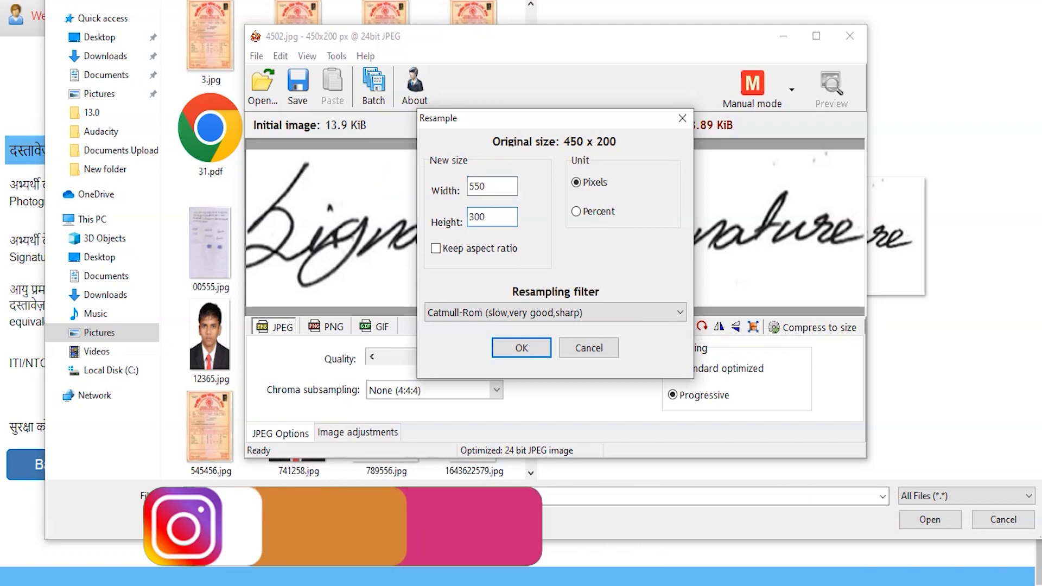
pyautogui.click(500, 352)
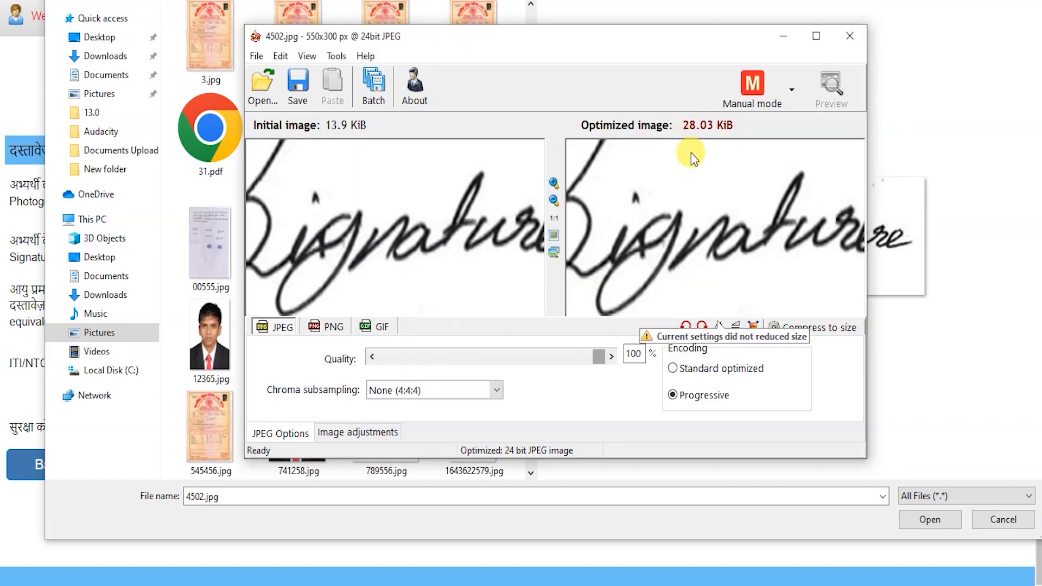
# - Save 4502.jpg at 97% JPEG quality and upload it as the candidate's scanned signature
pyautogui.click(611, 356)
pyautogui.click(611, 357)
pyautogui.click(611, 357)
pyautogui.click(611, 357)
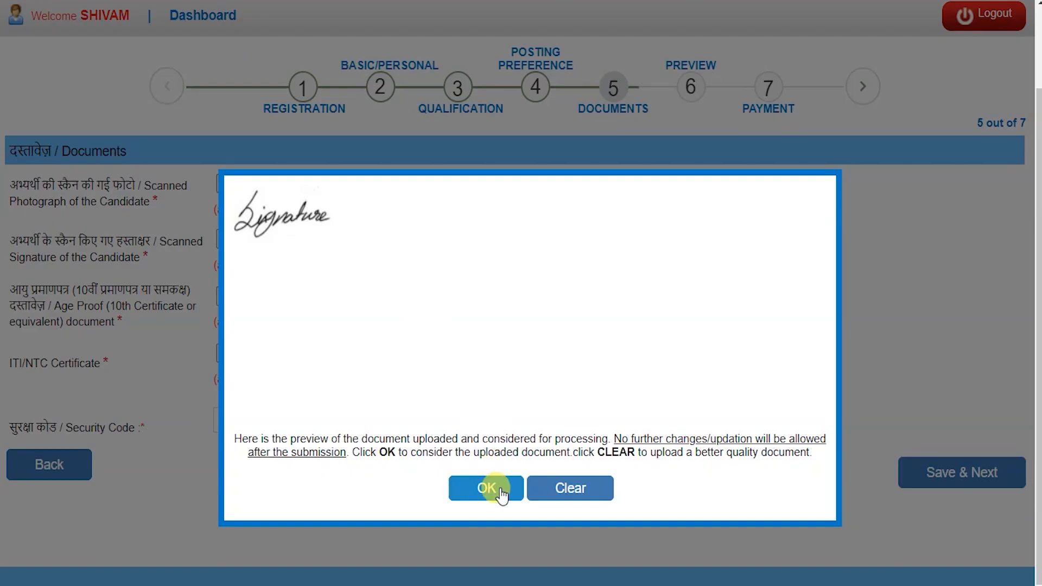
pyautogui.click(489, 554)
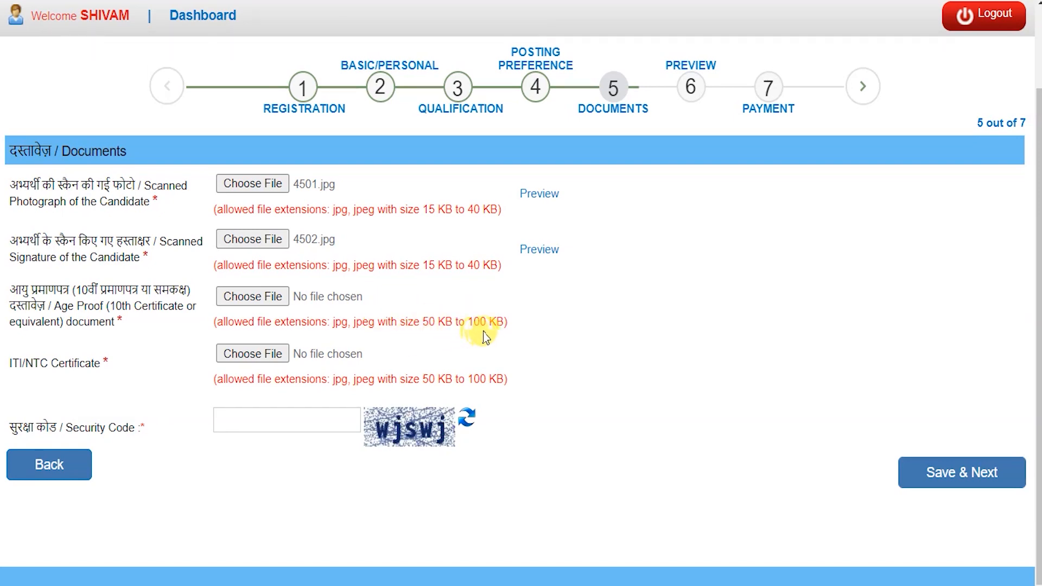
# - Start choosing the age proof document and load the certificate image 1.jpg into RIOT
pyautogui.click(273, 296)
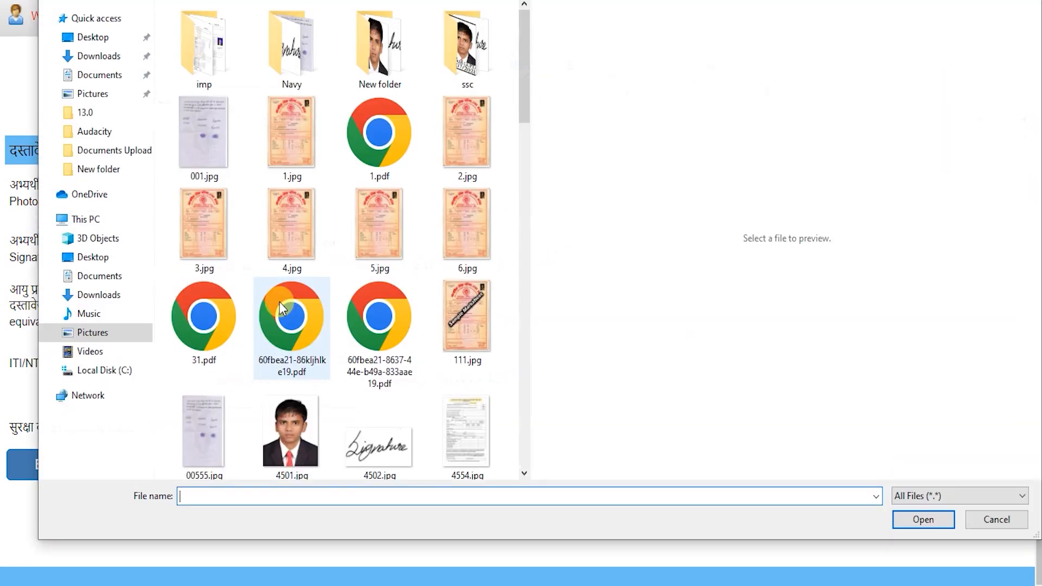
pyautogui.click(295, 116)
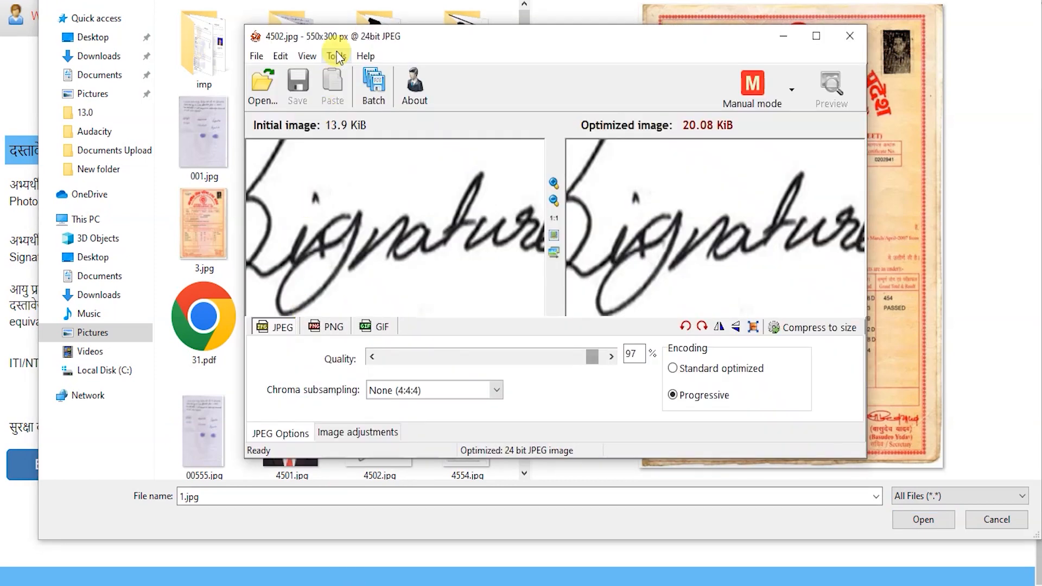
pyautogui.moveTo(338, 35); pyautogui.dragTo(540, 62)
pyautogui.moveTo(302, 123); pyautogui.dragTo(567, 264)
pyautogui.moveTo(754, 63); pyautogui.dragTo(562, 25)
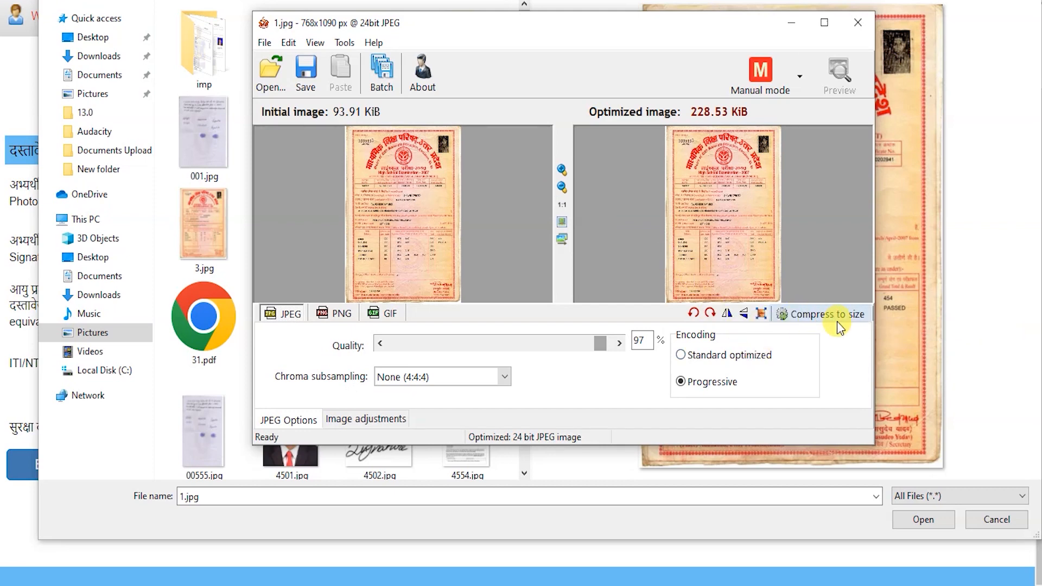
# - Set the new width of the certificate image to 750 pixels for resampling
pyautogui.click(761, 314)
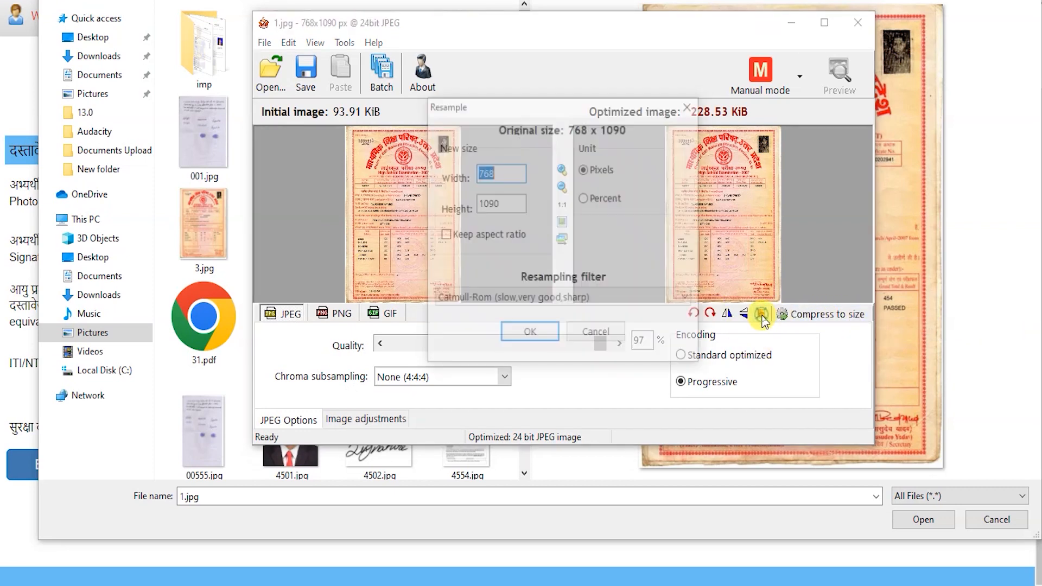
pyautogui.moveTo(485, 183); pyautogui.dragTo(455, 194)
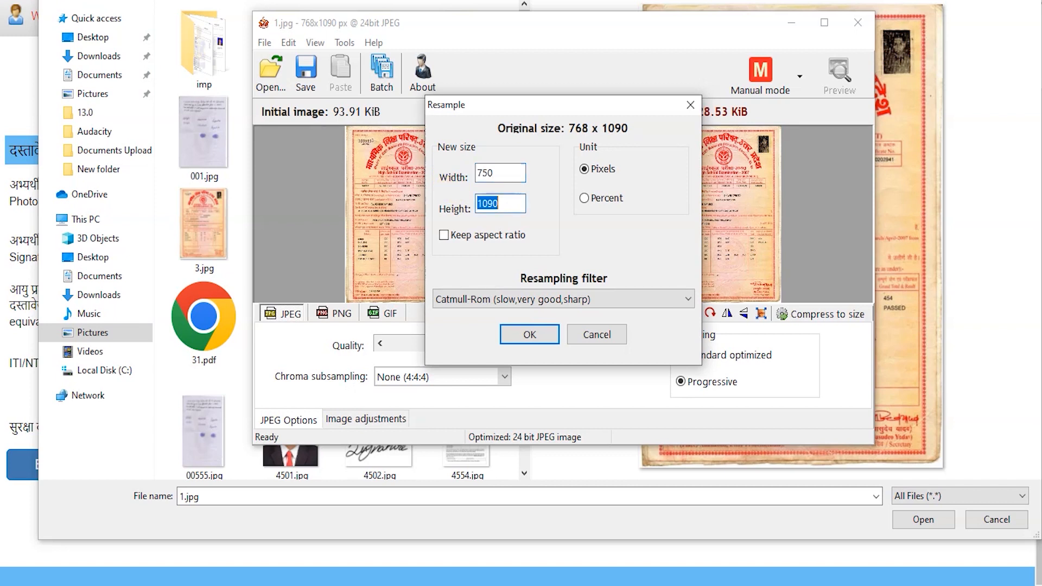